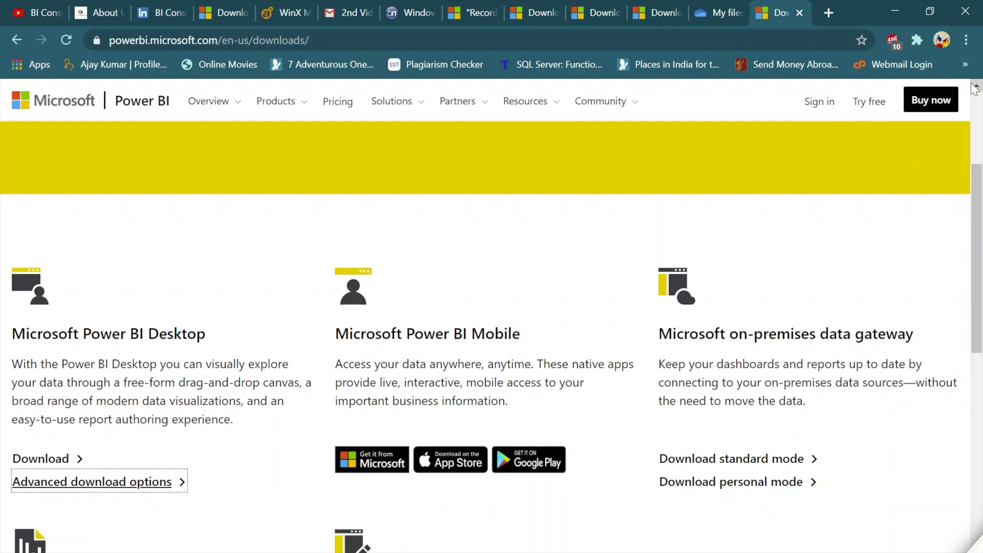
- Open Power BI Desktop's advanced download options and expand Details, showing version 2.83.5894.661
{"action": "left_click", "coordinate": [209, 40]}
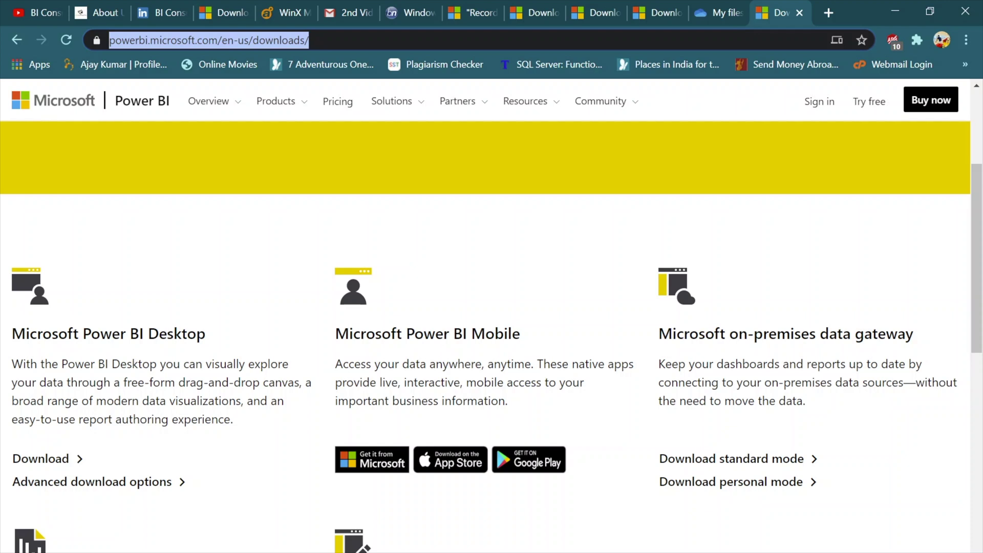
{"action": "left_click", "coordinate": [83, 485]}
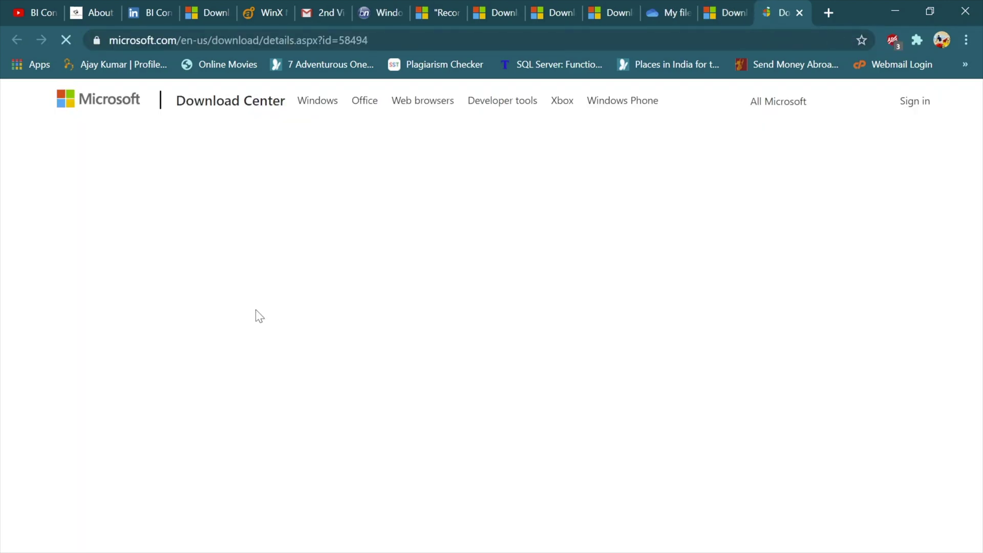
{"action": "scroll", "coordinate": [296, 395], "scroll_direction": "down", "scroll_amount": 3}
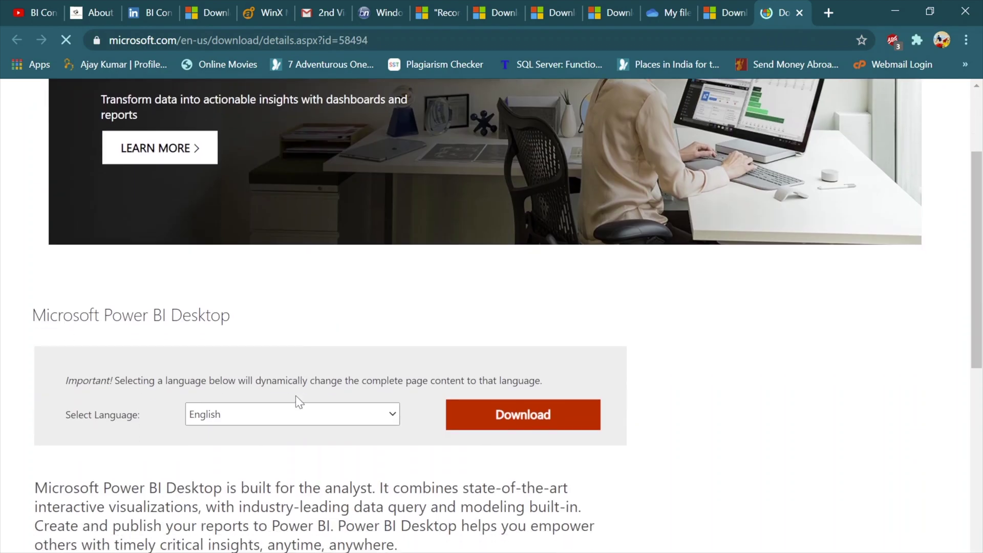
{"action": "scroll", "coordinate": [296, 397], "scroll_direction": "down", "scroll_amount": 3}
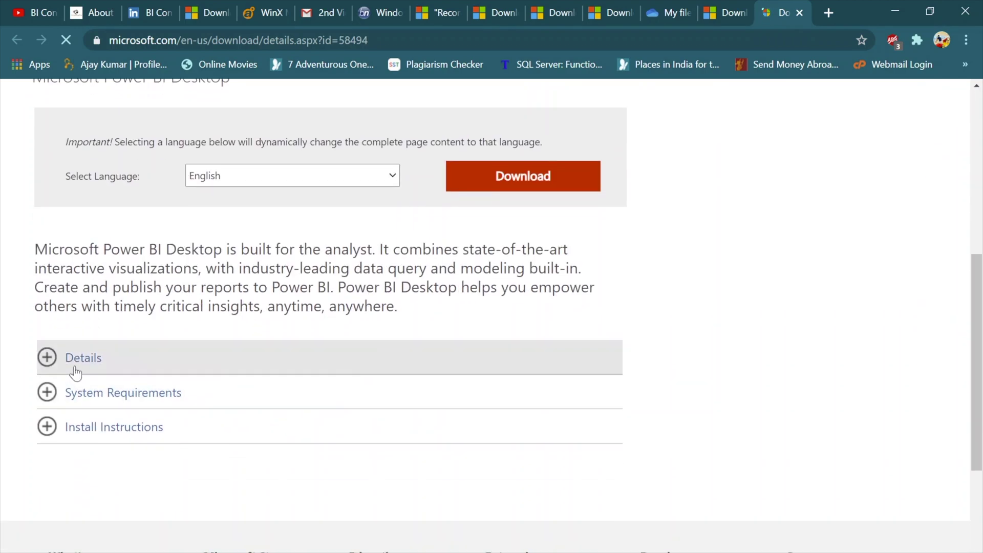
{"action": "left_click", "coordinate": [76, 371]}
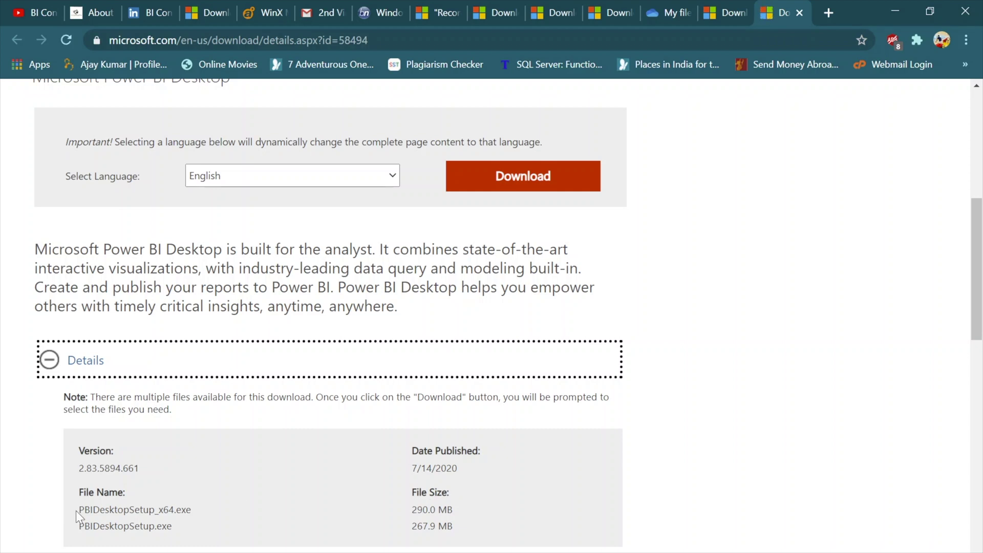
{"action": "scroll", "coordinate": [205, 502], "scroll_direction": "down", "scroll_amount": 1}
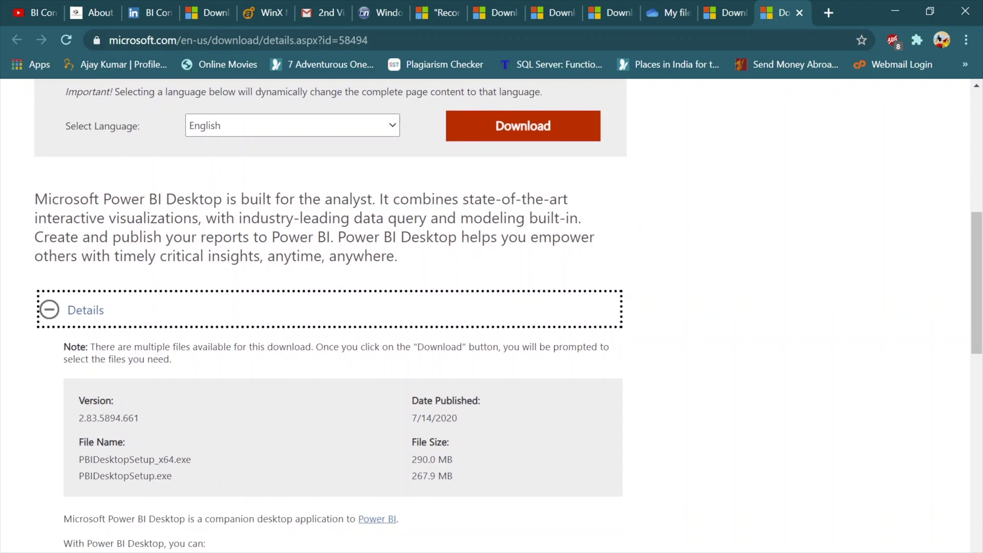
- Download the 64-bit PBIDesktopSetup_x64.exe installer
{"action": "left_click", "coordinate": [555, 122]}
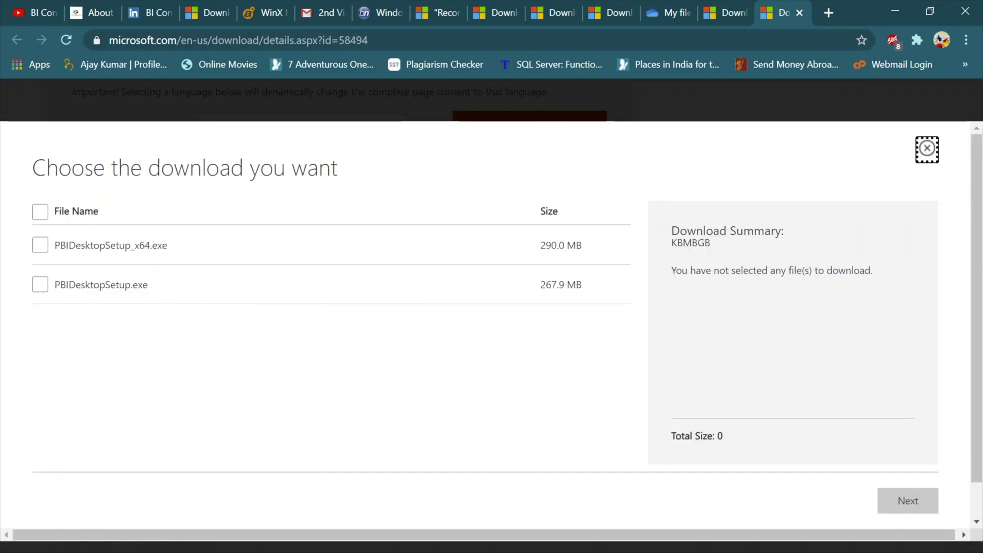
{"action": "left_click", "coordinate": [35, 246]}
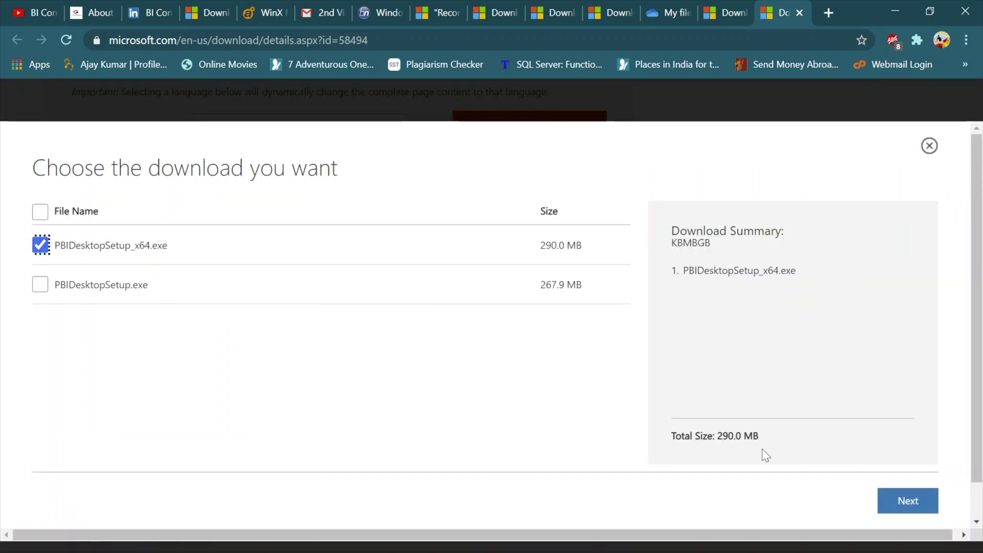
{"action": "left_click", "coordinate": [897, 513]}
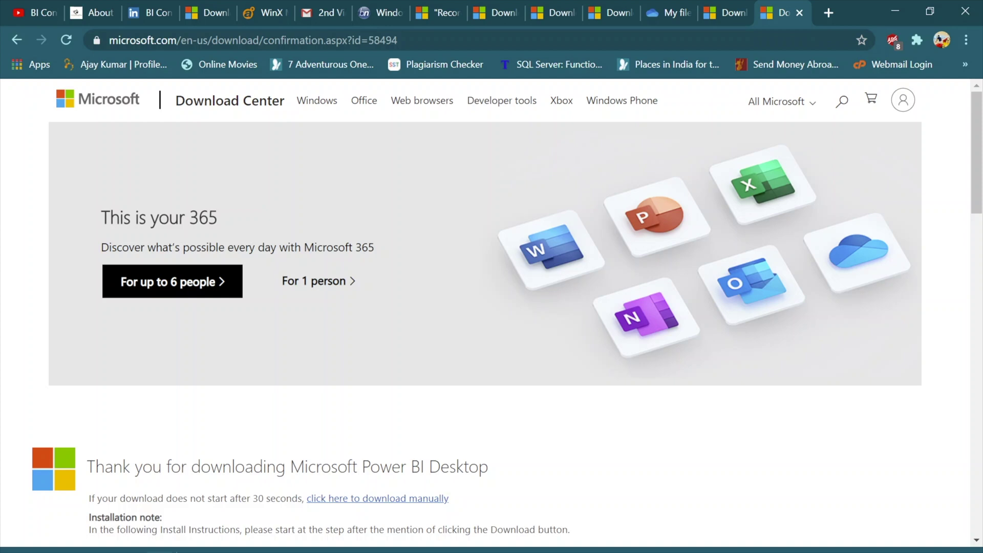
- Show the download in the Downloads folder and run PBIDesktopSetup_x64 as administrator
{"action": "right_click", "coordinate": [147, 551]}
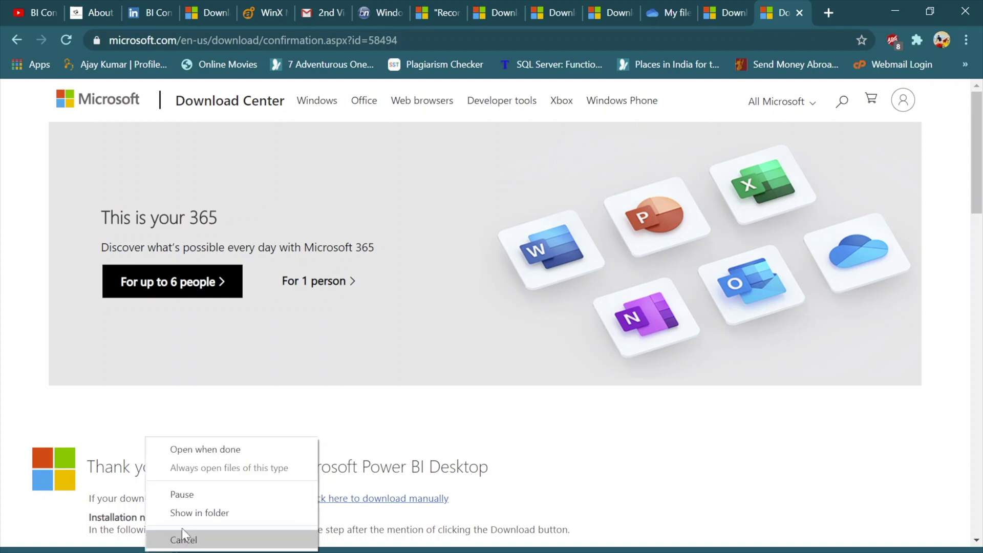
{"action": "left_click", "coordinate": [212, 514]}
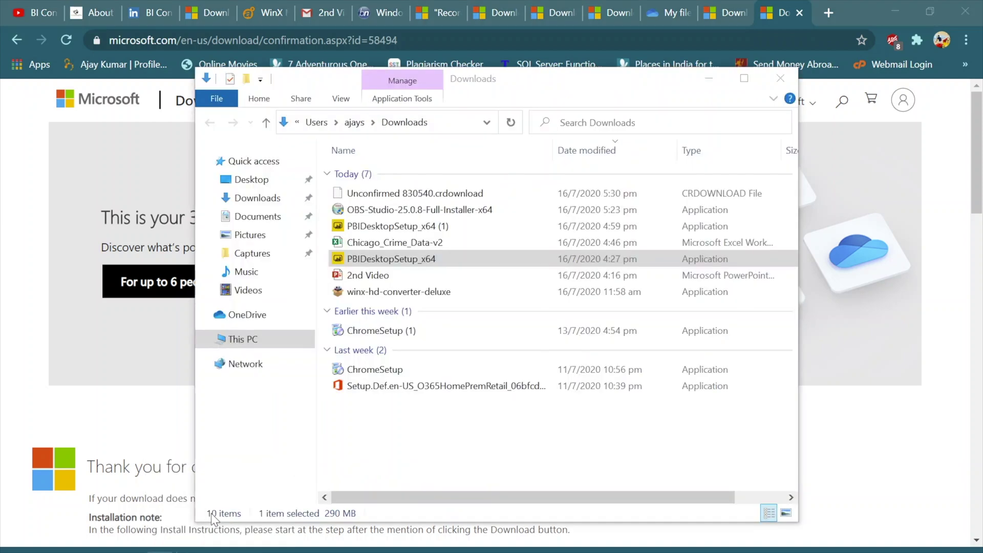
{"action": "left_click", "coordinate": [426, 259]}
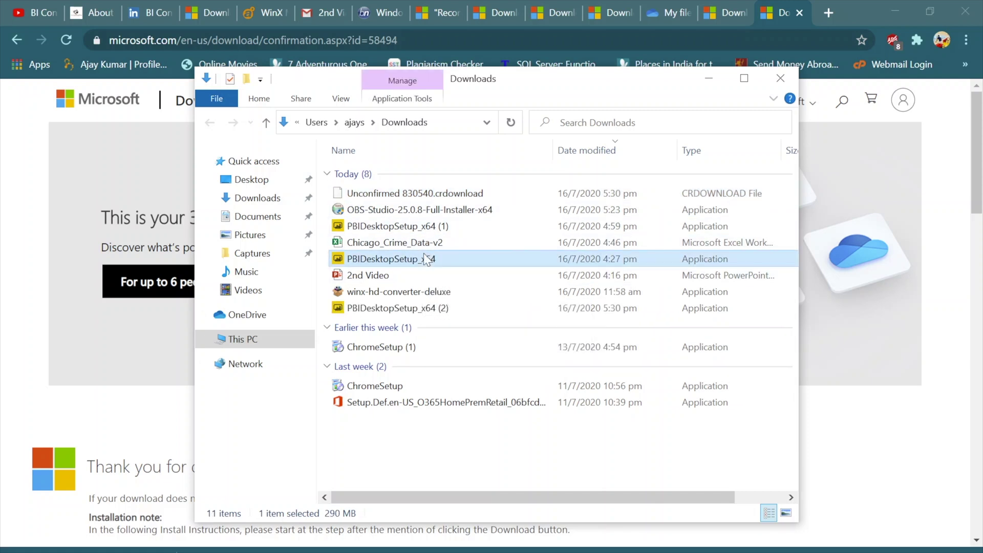
{"action": "right_click", "coordinate": [425, 258]}
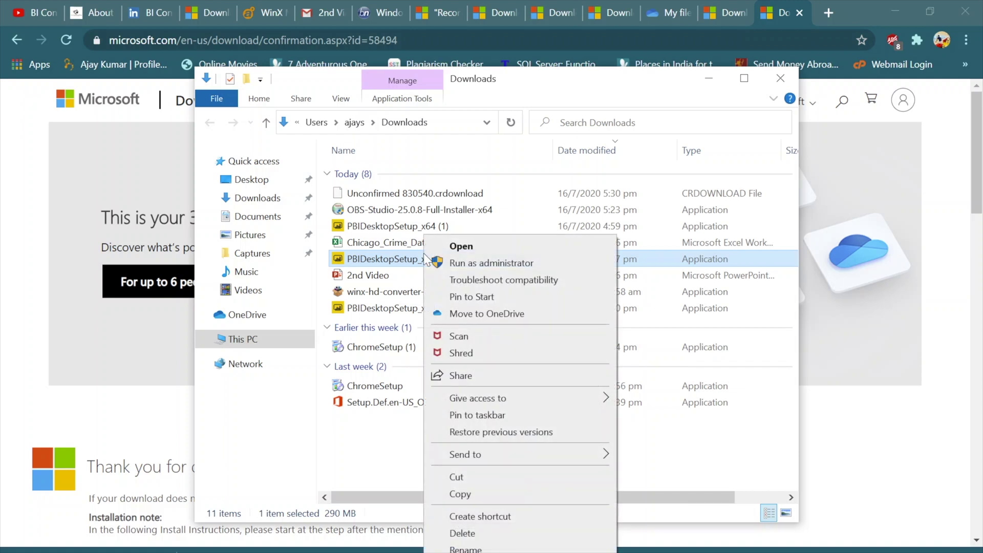
{"action": "left_click", "coordinate": [449, 266]}
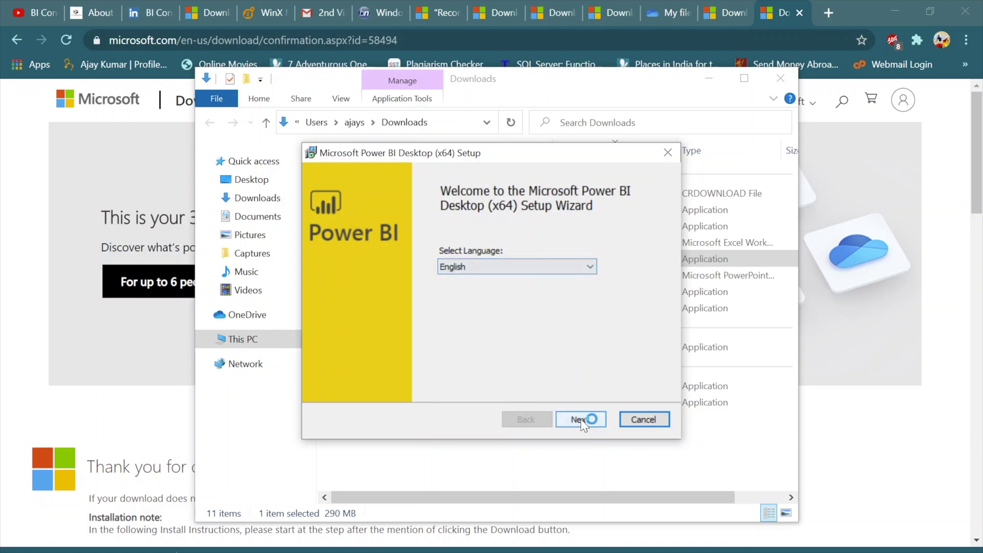
- Install Power BI Desktop in English to C:\Program Files\Microsoft Power BI Desktop\, accepting the licence terms
{"action": "left_click", "coordinate": [561, 268]}
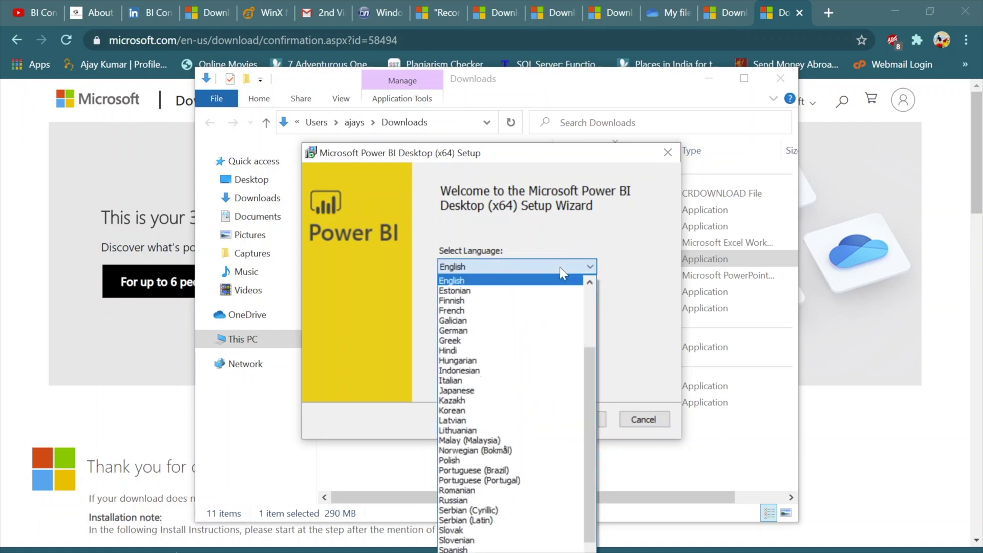
{"action": "left_click", "coordinate": [617, 285]}
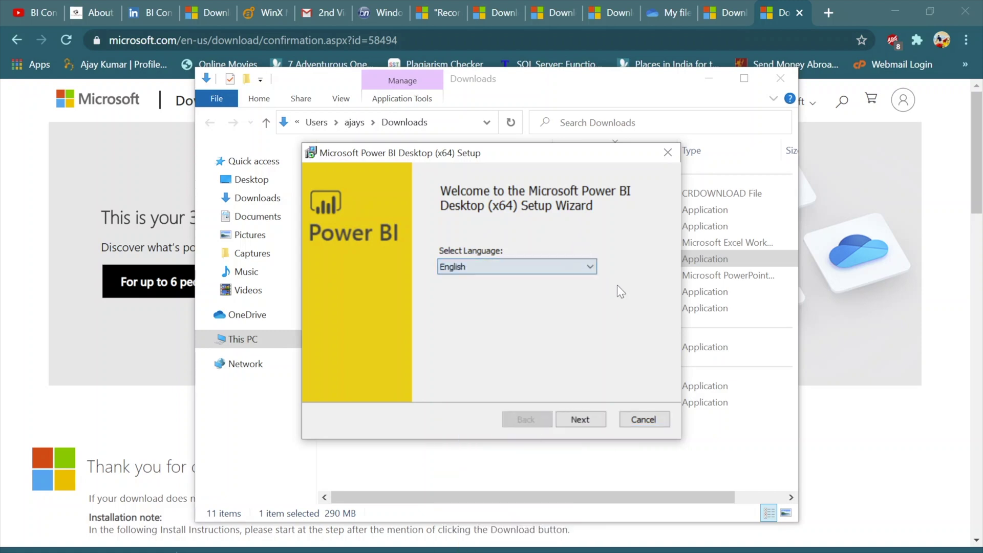
{"action": "left_click", "coordinate": [582, 419]}
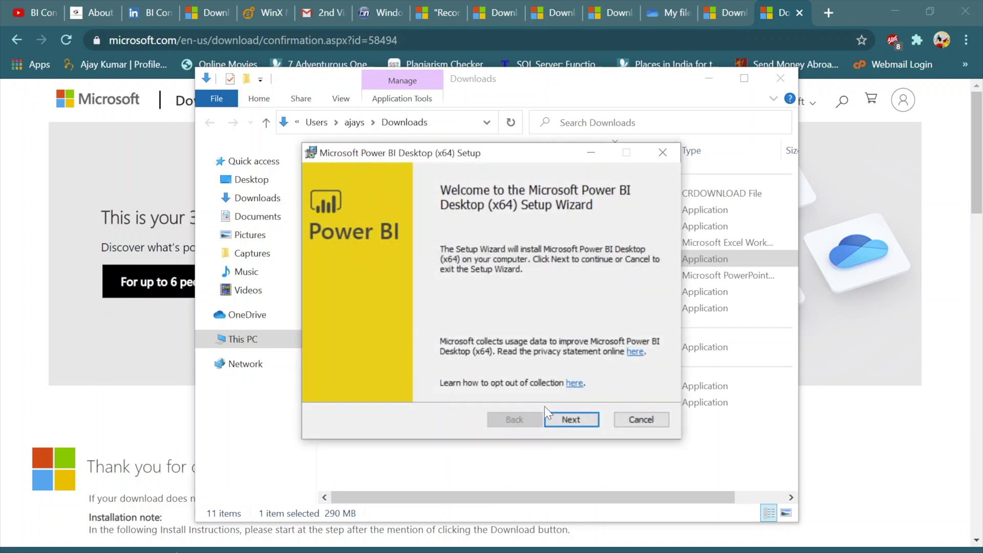
{"action": "left_click", "coordinate": [560, 418]}
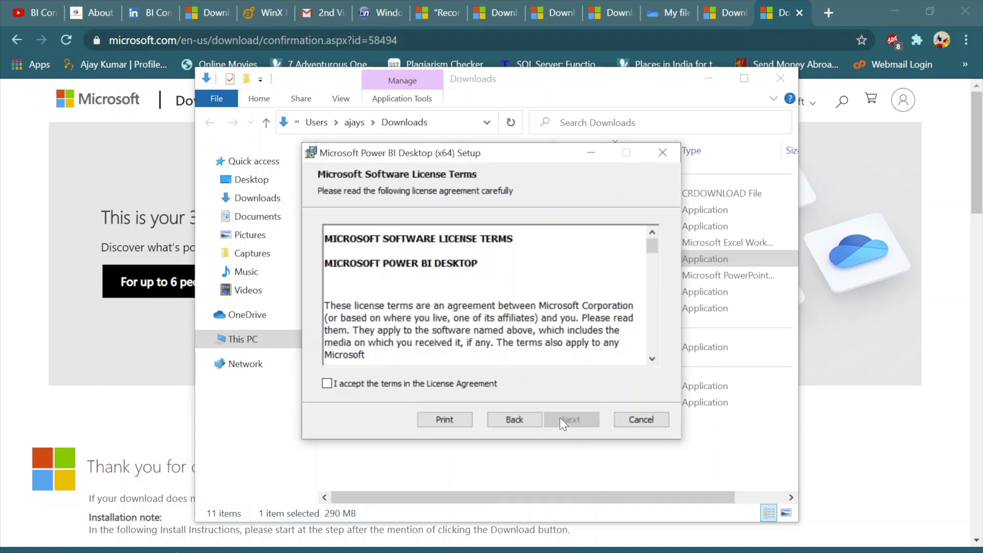
{"action": "left_click", "coordinate": [451, 384]}
{"action": "left_click", "coordinate": [577, 420]}
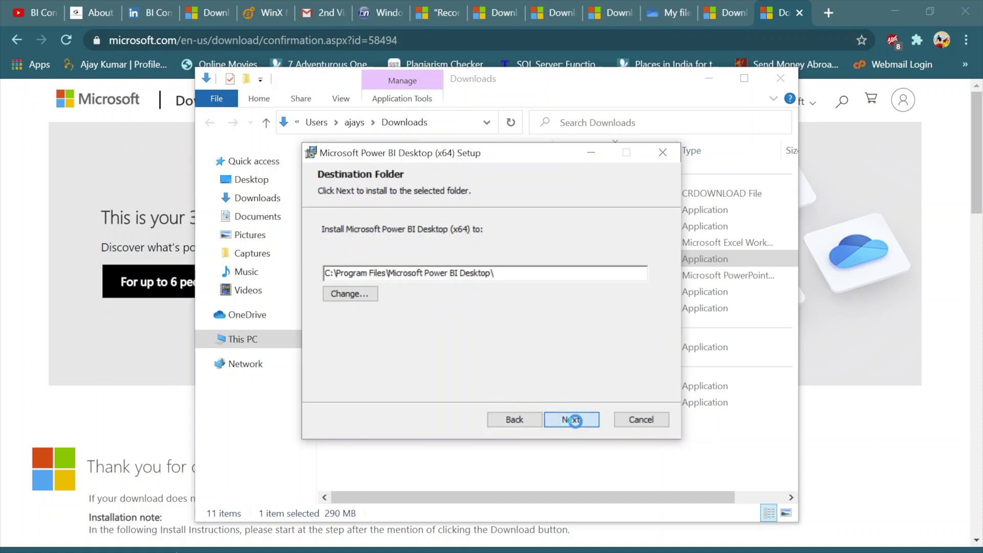
{"action": "left_click", "coordinate": [575, 421]}
{"action": "left_click", "coordinate": [575, 422]}
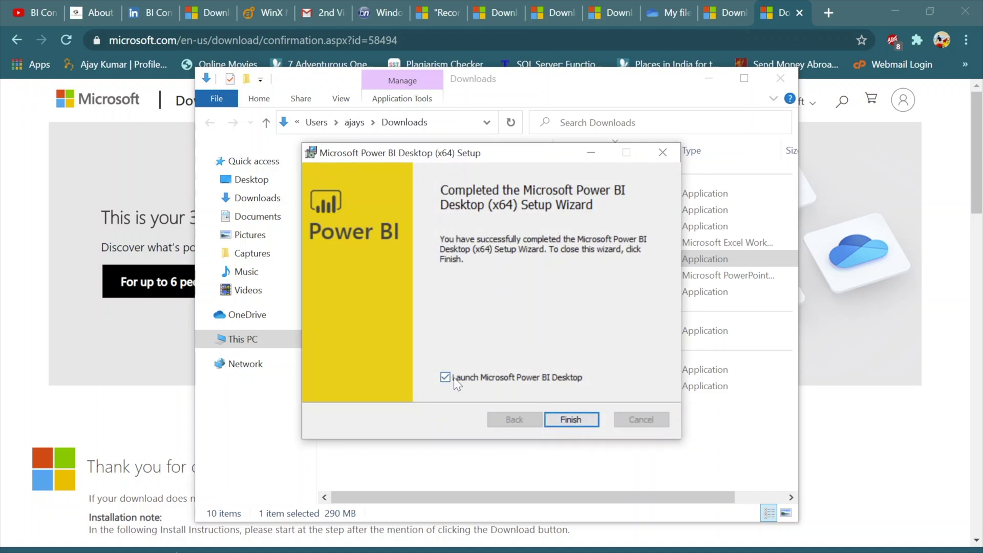
- Finish setup with 'Launch Microsoft Power BI Desktop' ticked so the app opens
{"action": "left_click", "coordinate": [577, 421]}
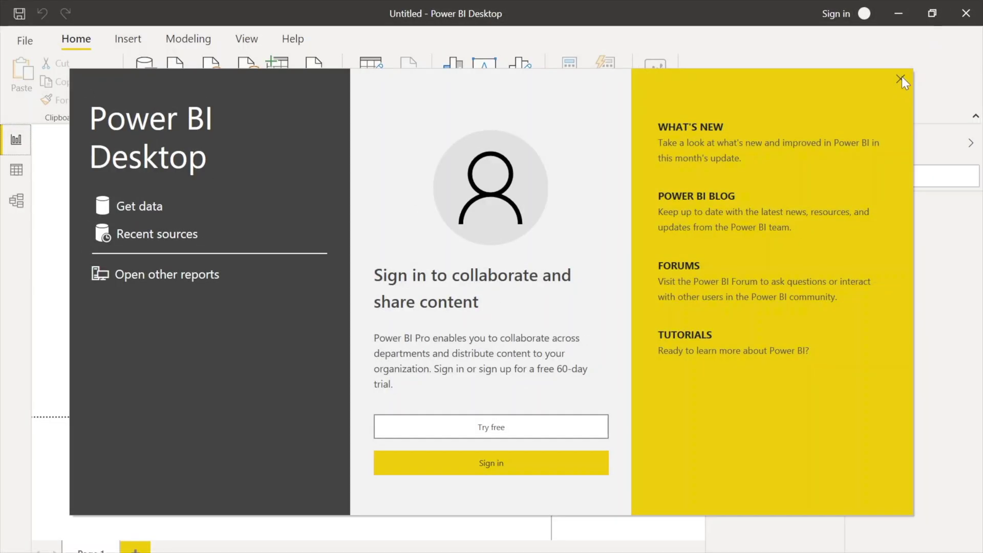
- Close the start screen to reveal the empty untitled report page
{"action": "left_click", "coordinate": [901, 78]}
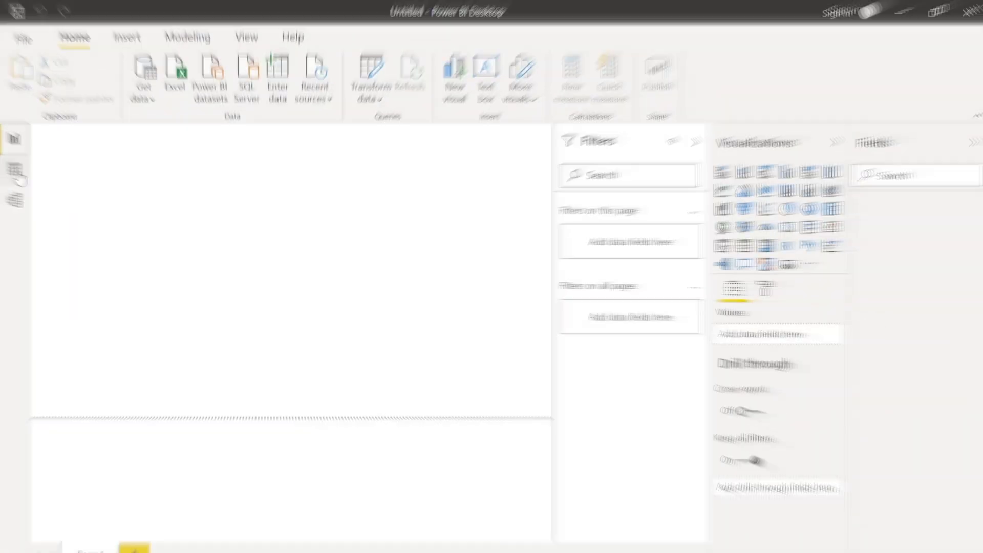
{"action": "left_click", "coordinate": [16, 169]}
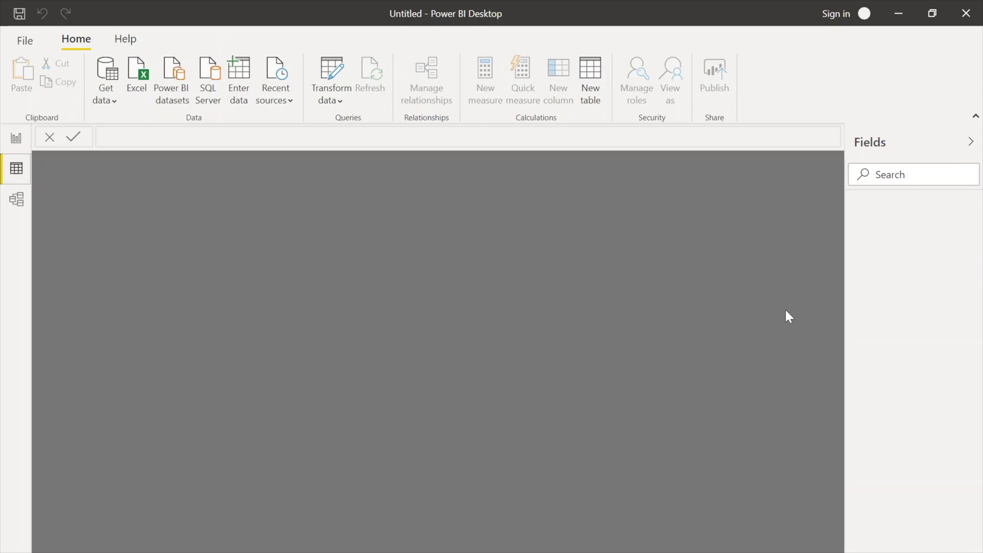
{"action": "left_click", "coordinate": [9, 205]}
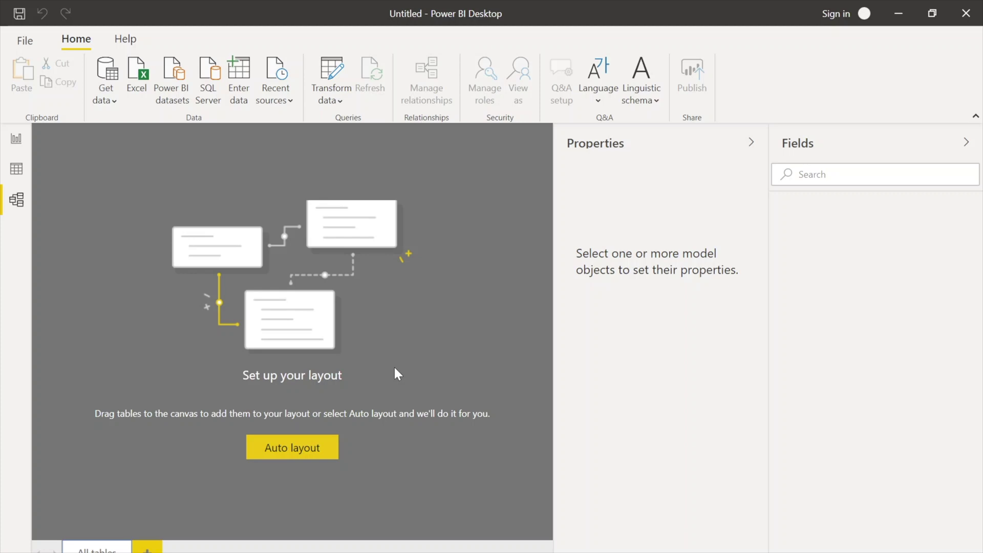
{"action": "left_click", "coordinate": [708, 146]}
{"action": "left_click", "coordinate": [850, 152]}
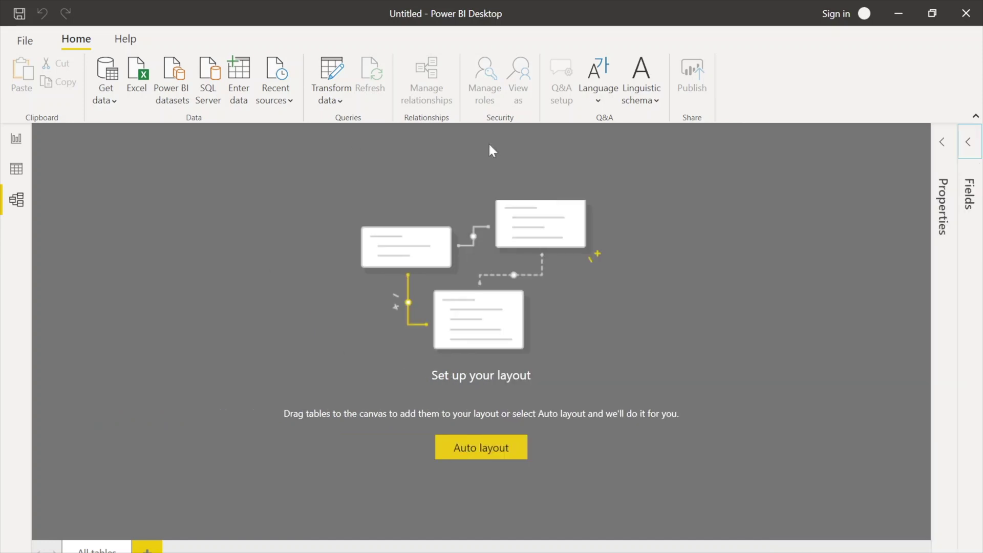
{"action": "left_click", "coordinate": [15, 139]}
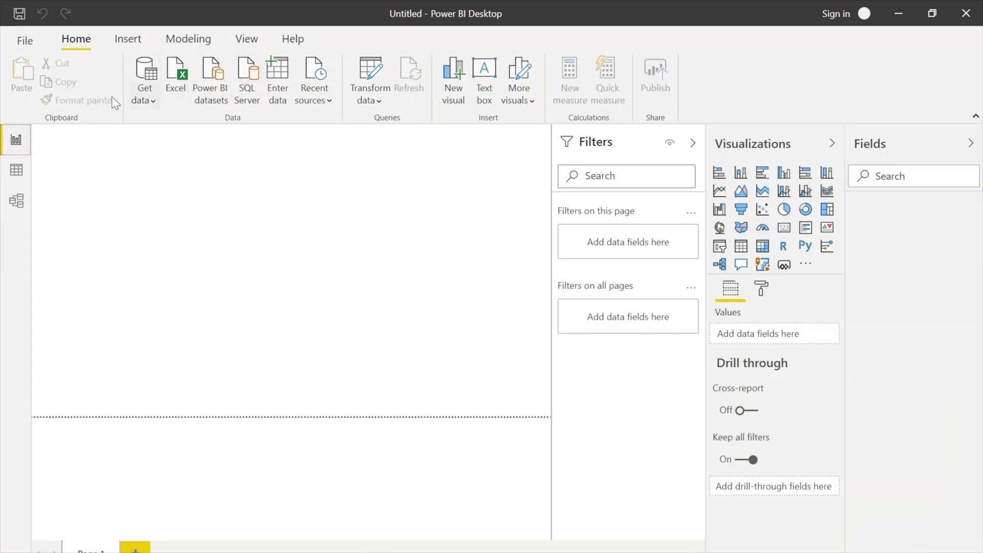
{"action": "left_click", "coordinate": [149, 89]}
- In Get Data, browse the Azure, Online Services and Other categories, then search 'excel'
{"action": "left_click", "coordinate": [153, 106]}
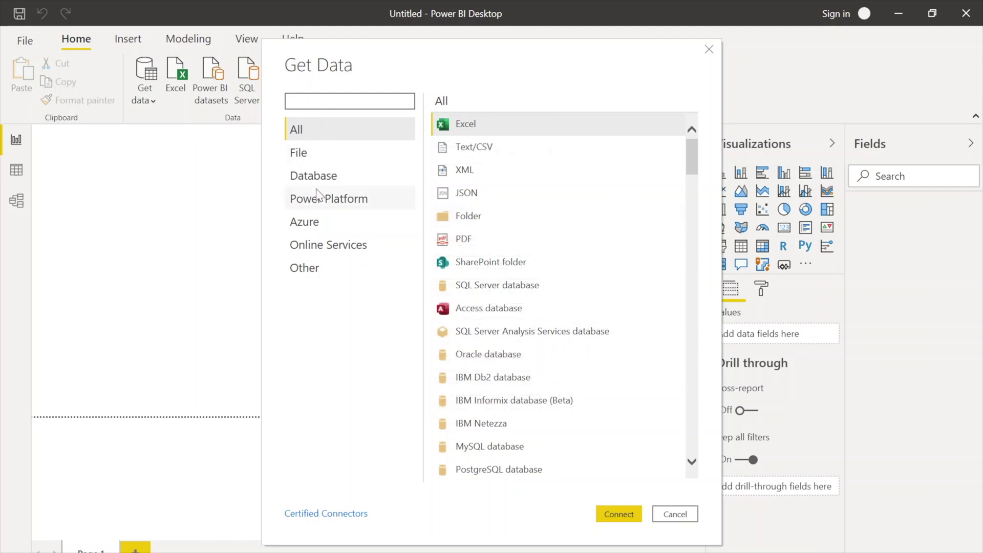
{"action": "left_click", "coordinate": [315, 225]}
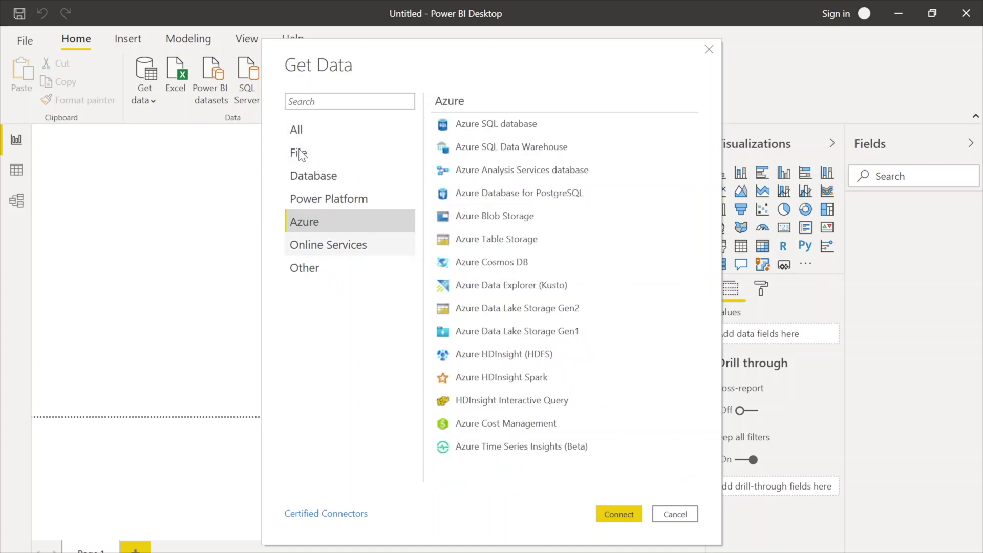
{"action": "key", "text": "Down"}
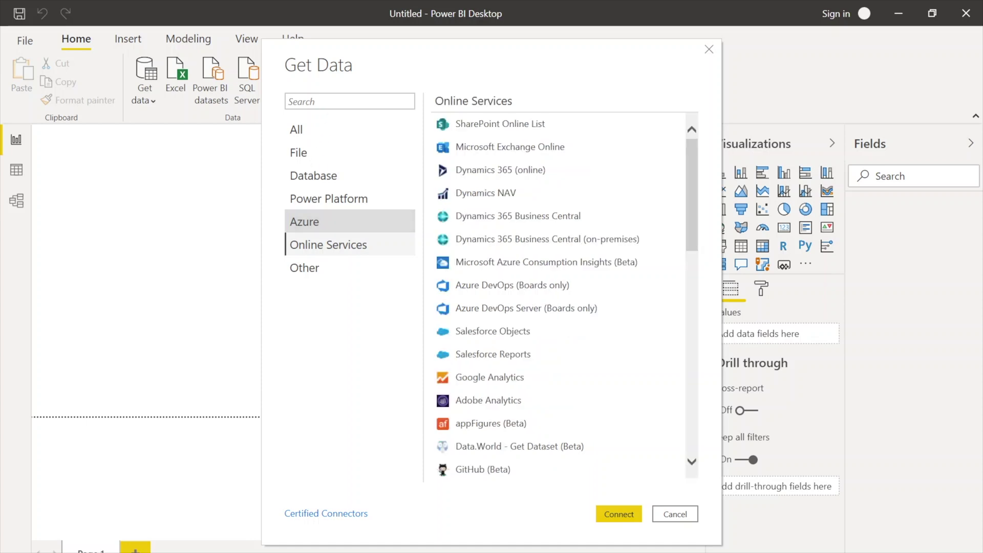
{"action": "key", "text": "Down"}
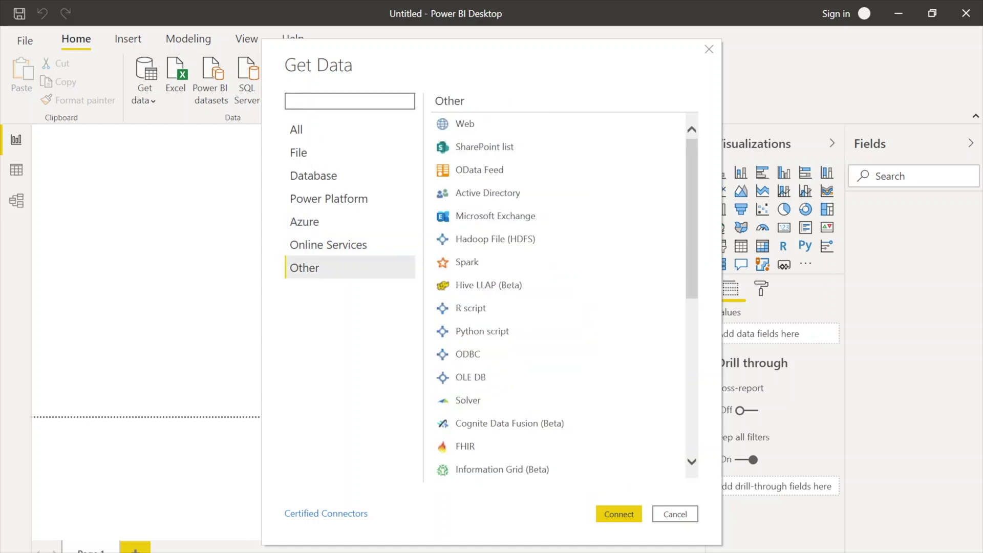
{"action": "type", "text": "excel"}
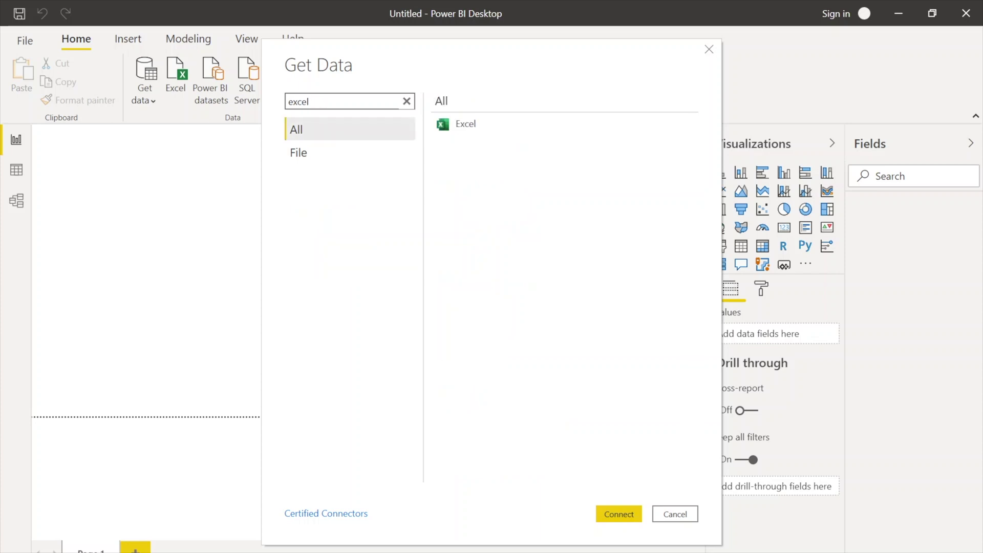
- Connect the Excel connector to the Chicago_Crime_Data-v2 workbook
{"action": "left_click", "coordinate": [460, 129]}
{"action": "left_click", "coordinate": [624, 514]}
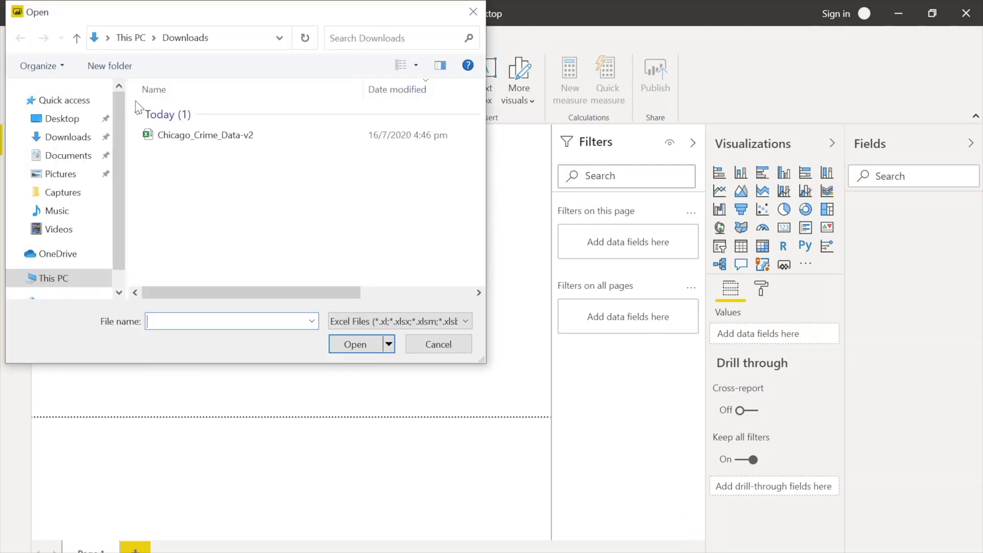
{"action": "left_click", "coordinate": [174, 136]}
{"action": "left_click", "coordinate": [355, 344]}
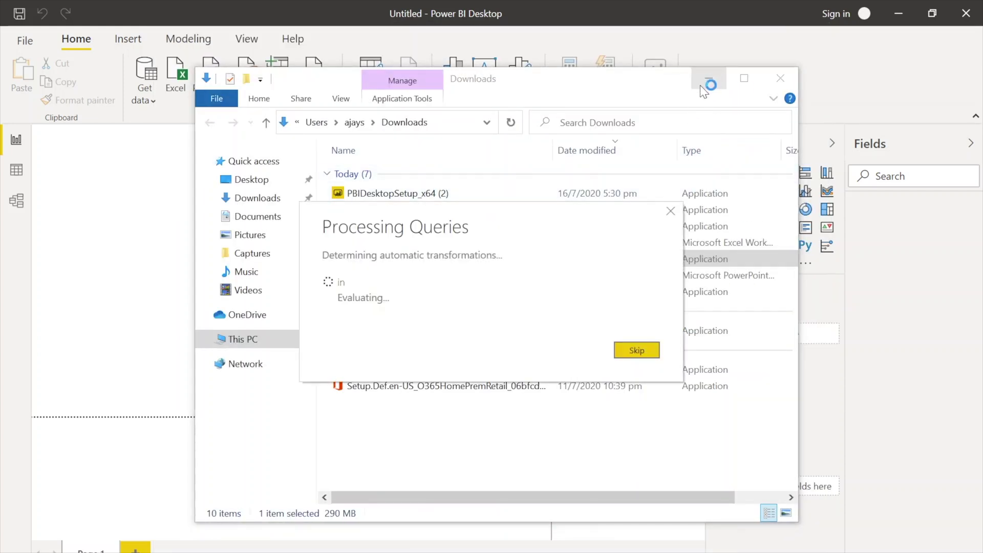
- Bring Power BI forward and rename the crime query to 'Data Table'
{"action": "left_click", "coordinate": [708, 80]}
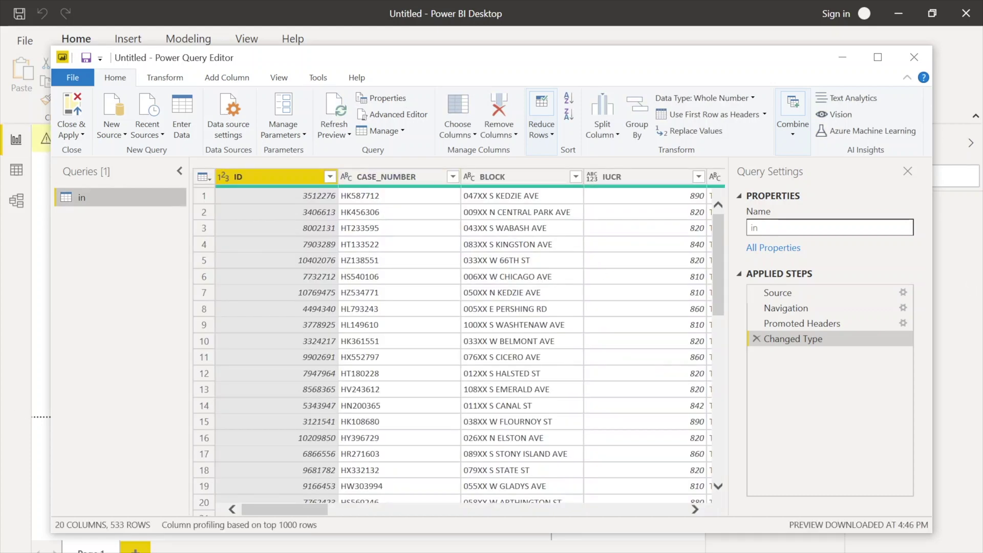
{"action": "left_click", "coordinate": [791, 225]}
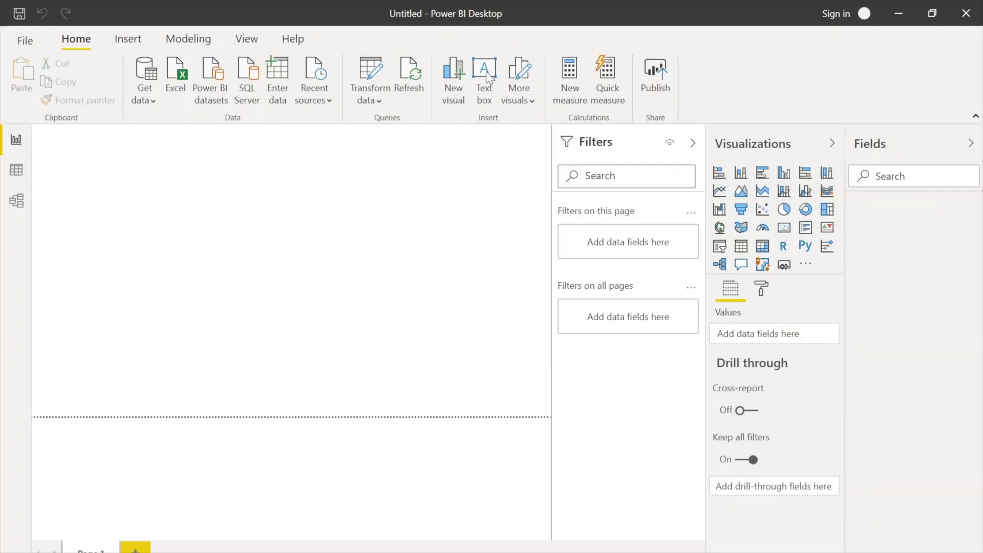
- Insert a text box holding the title 'Introduction To Power BI Desktop'
{"action": "left_click", "coordinate": [485, 72]}
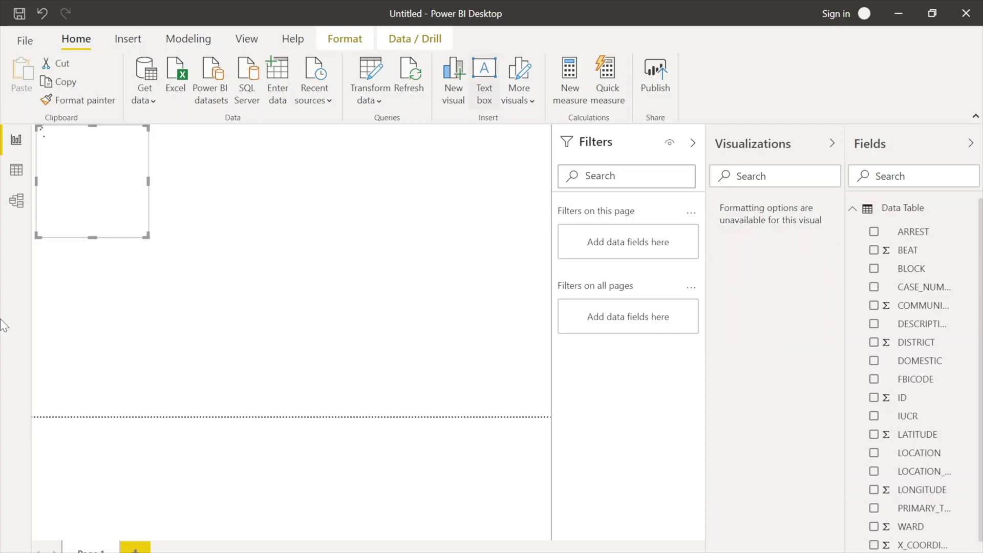
{"action": "left_click", "coordinate": [104, 165]}
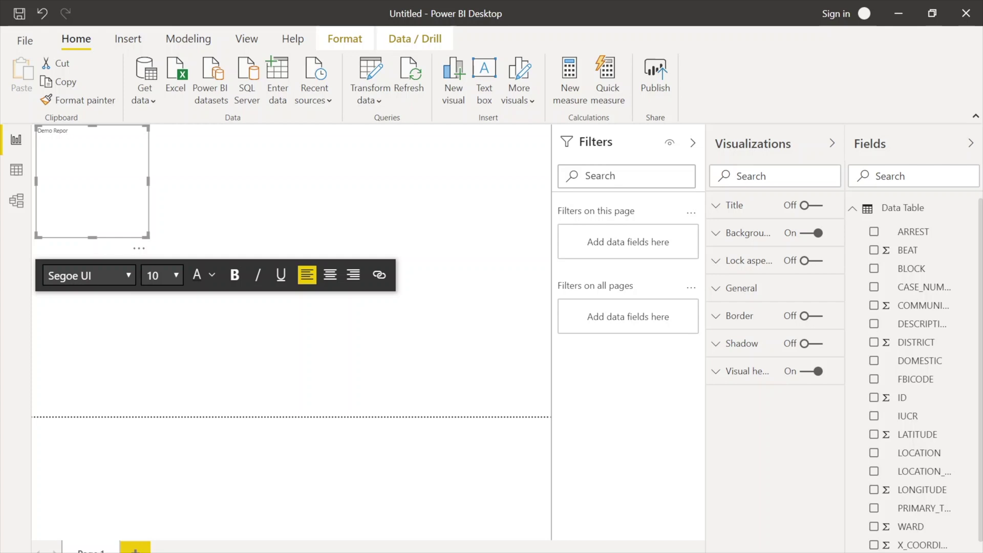
{"action": "key", "text": "ctrl+z"}
- Format the title as centred Segoe (Bold) size 20 and widen the box to one line
{"action": "key", "text": "ctrl+a"}
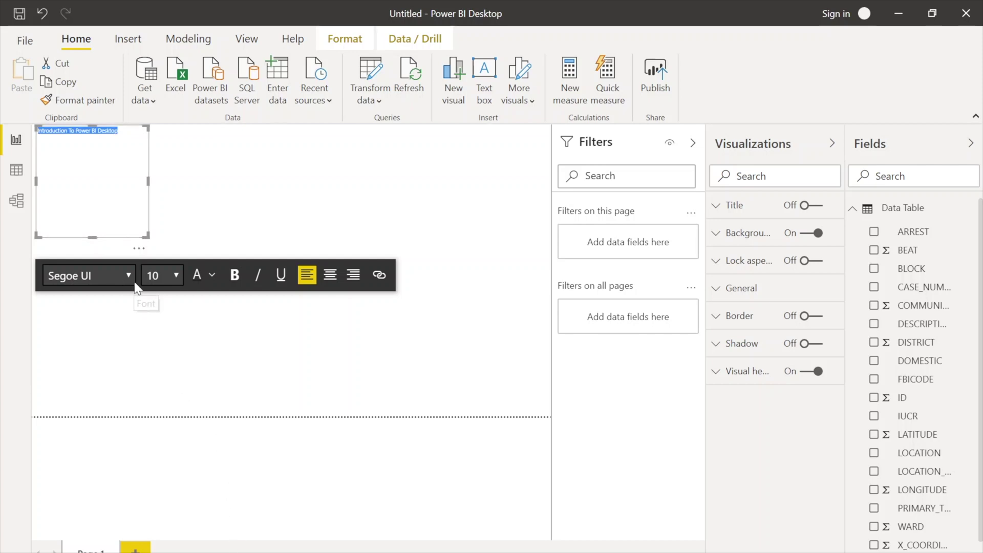
{"action": "left_click", "coordinate": [177, 272]}
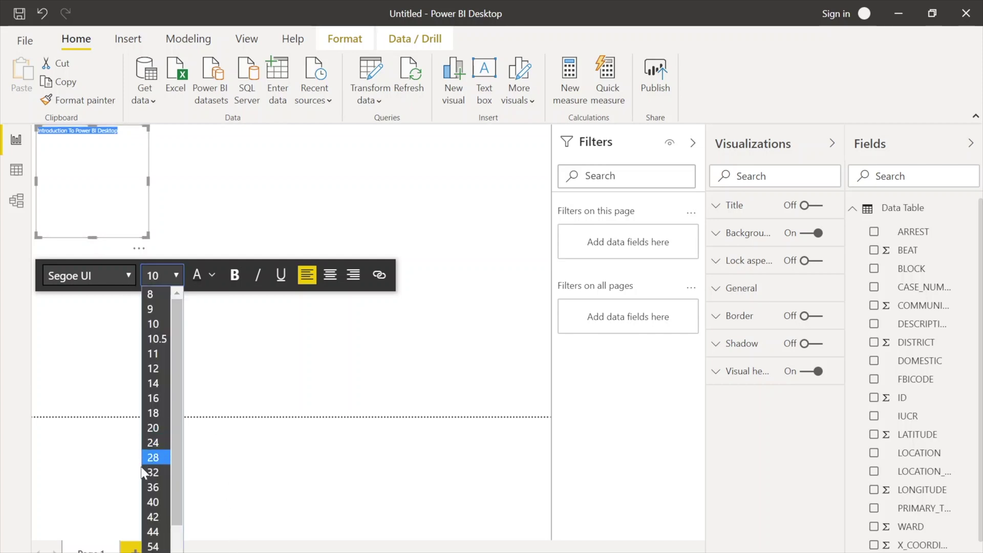
{"action": "left_click", "coordinate": [155, 427]}
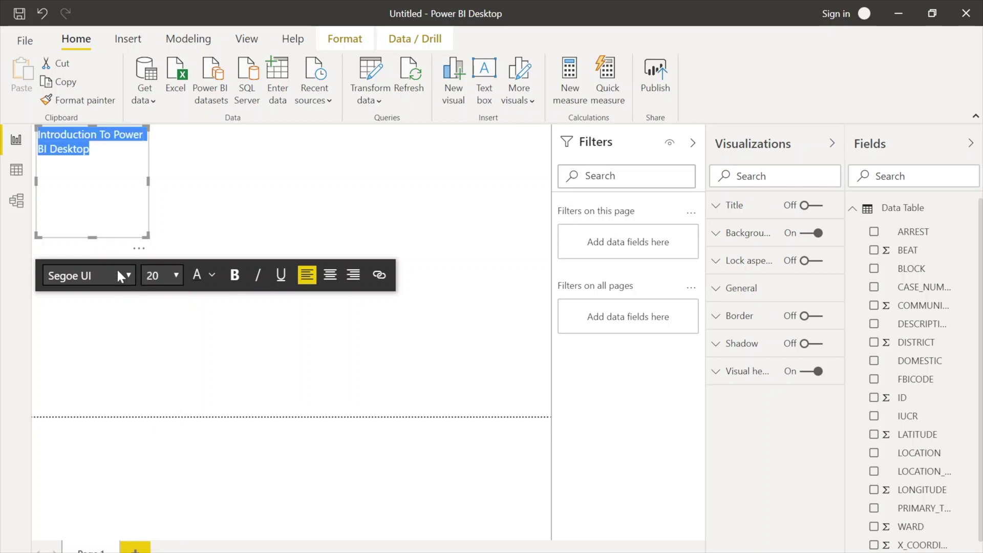
{"action": "left_click", "coordinate": [128, 275]}
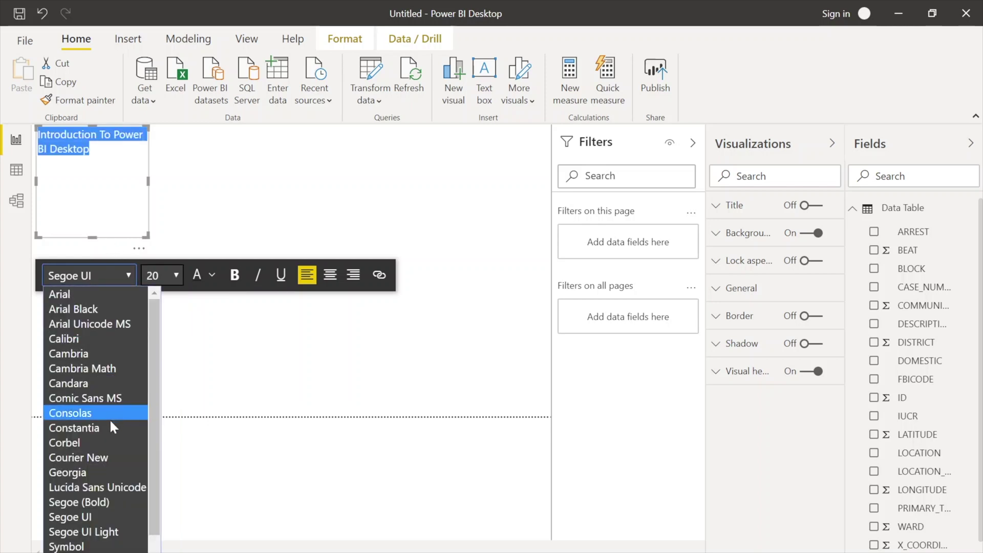
{"action": "left_click", "coordinate": [109, 502]}
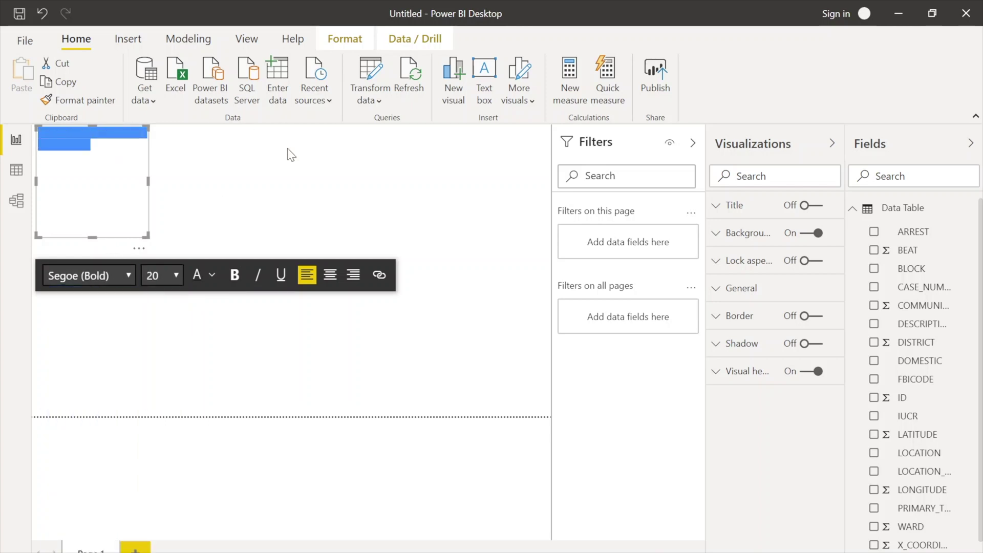
{"action": "left_click", "coordinate": [330, 274]}
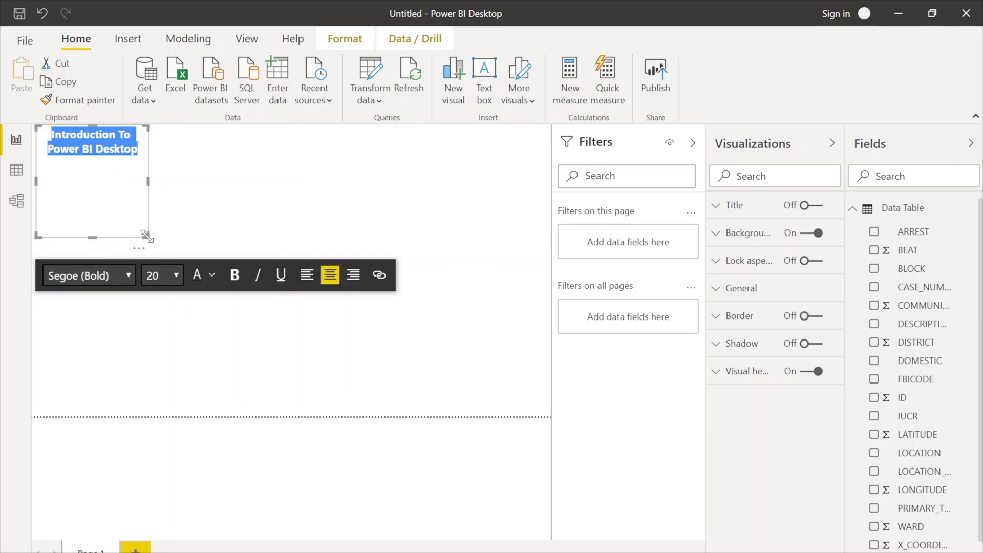
{"action": "left_click_drag", "start_coordinate": [149, 240], "coordinate": [218, 150]}
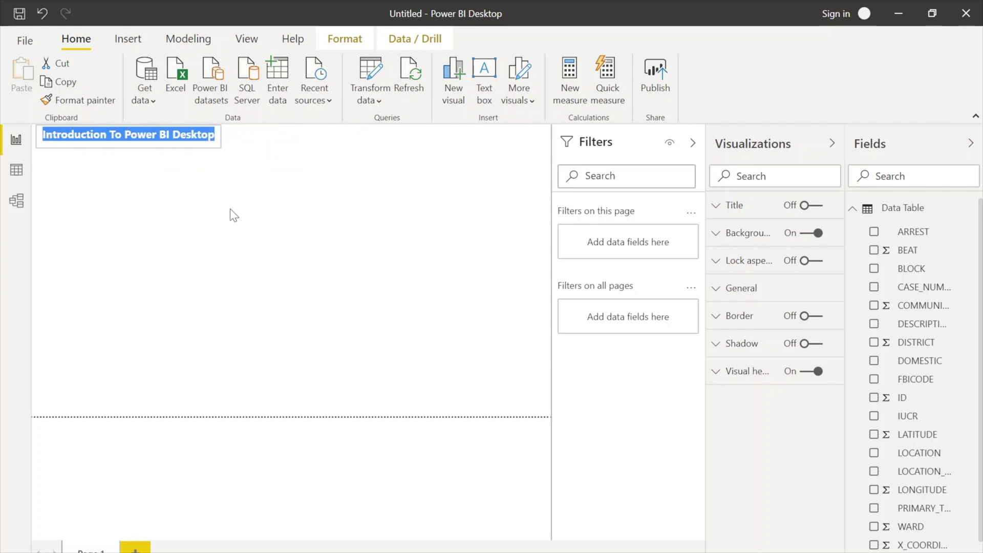
{"action": "left_click", "coordinate": [213, 218]}
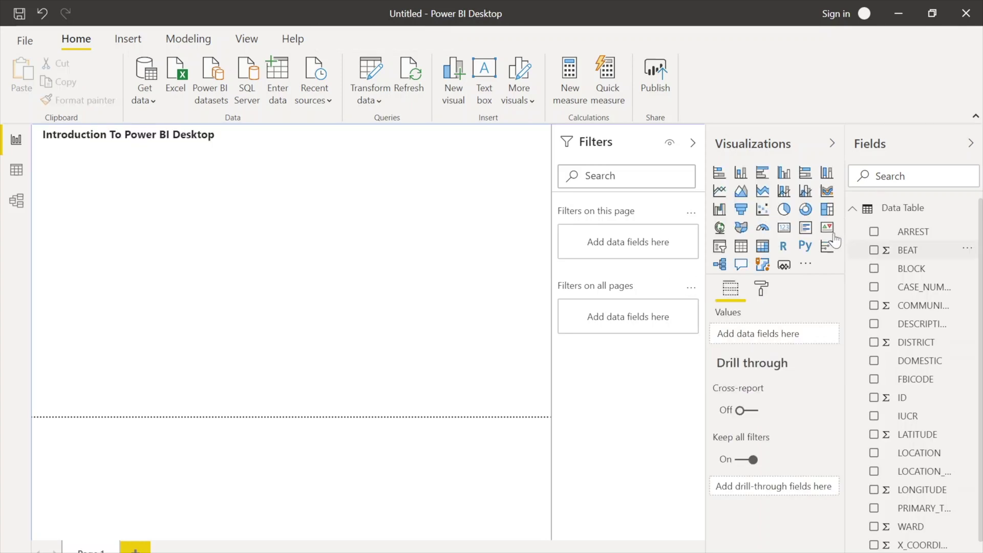
- Insert a stacked column chart plotting Count of BLOCK as values against YEAR on the axis
{"action": "left_click", "coordinate": [741, 173]}
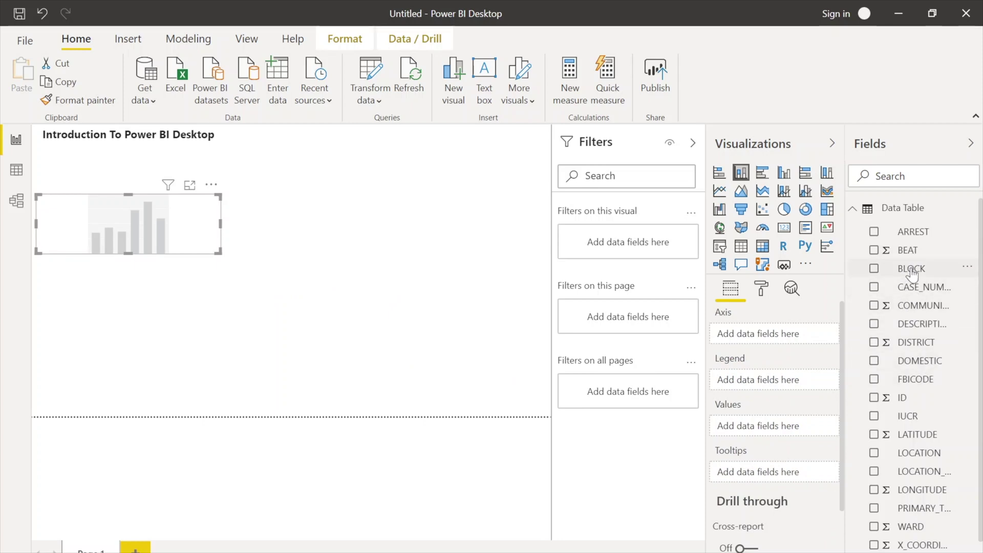
{"action": "left_click_drag", "start_coordinate": [909, 270], "coordinate": [783, 435]}
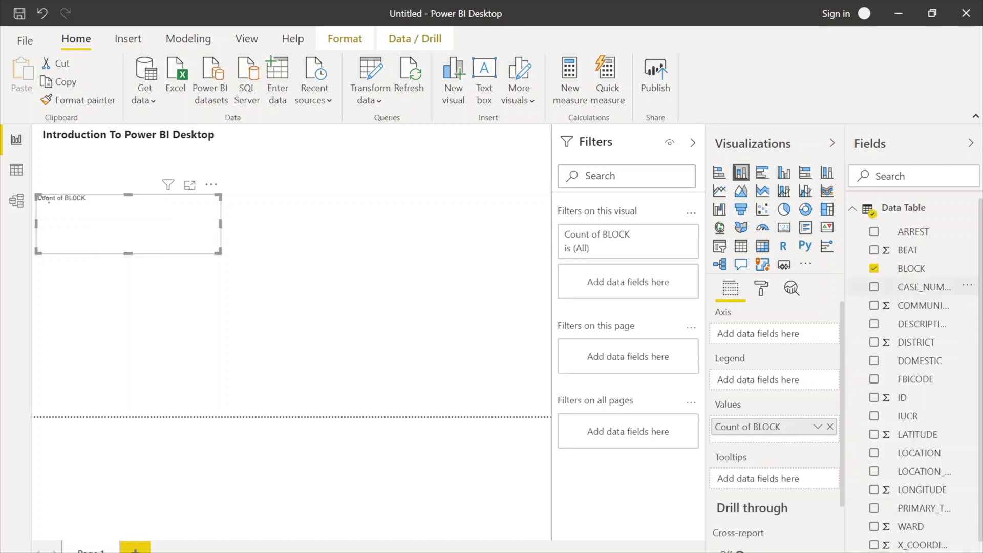
{"action": "left_click", "coordinate": [818, 428]}
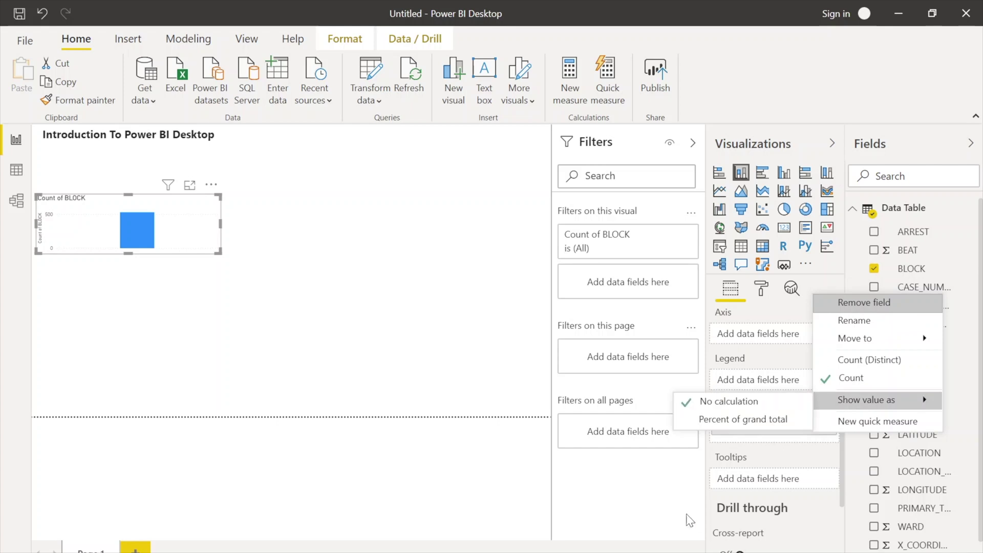
{"action": "left_click", "coordinate": [717, 400]}
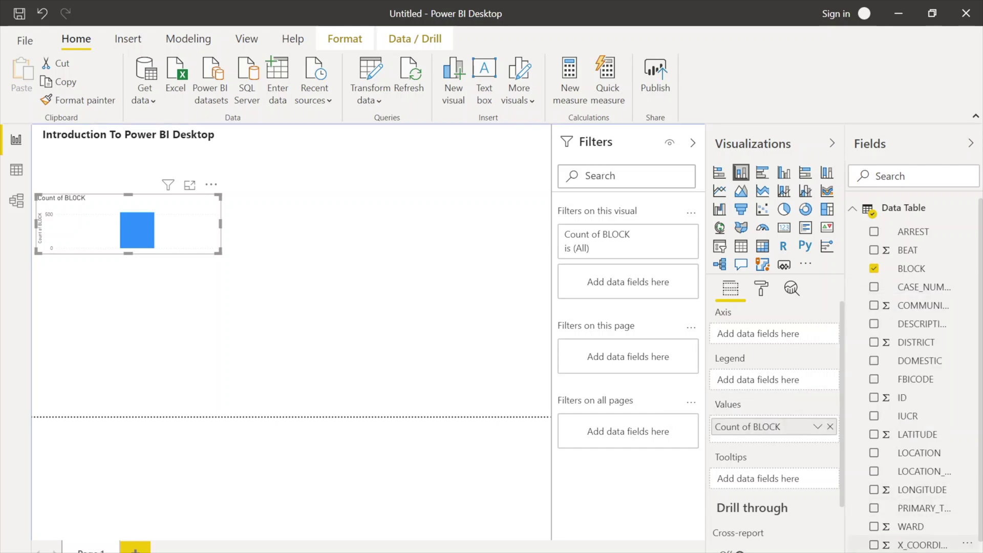
{"action": "scroll", "coordinate": [917, 504], "scroll_direction": "down", "scroll_amount": 1}
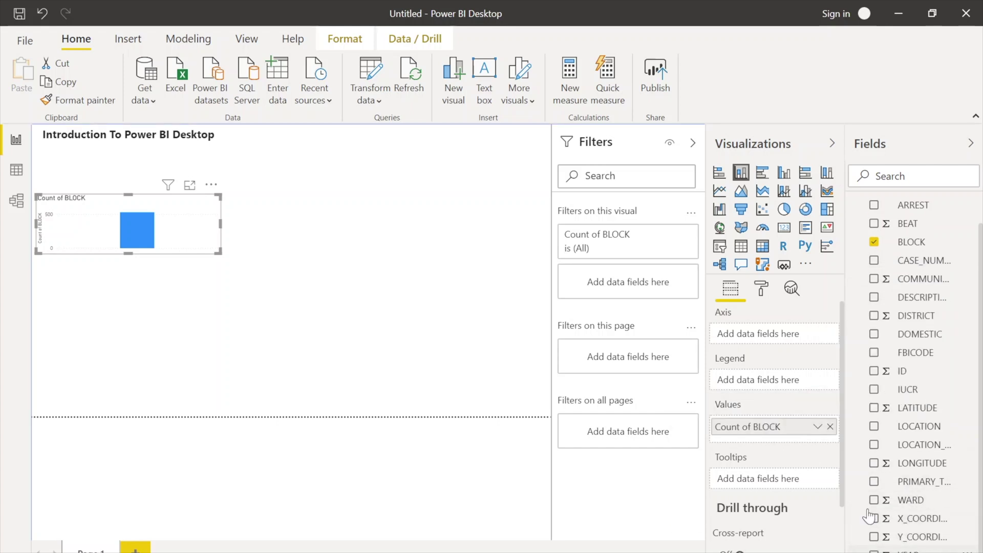
{"action": "left_click_drag", "start_coordinate": [912, 551], "coordinate": [559, 425]}
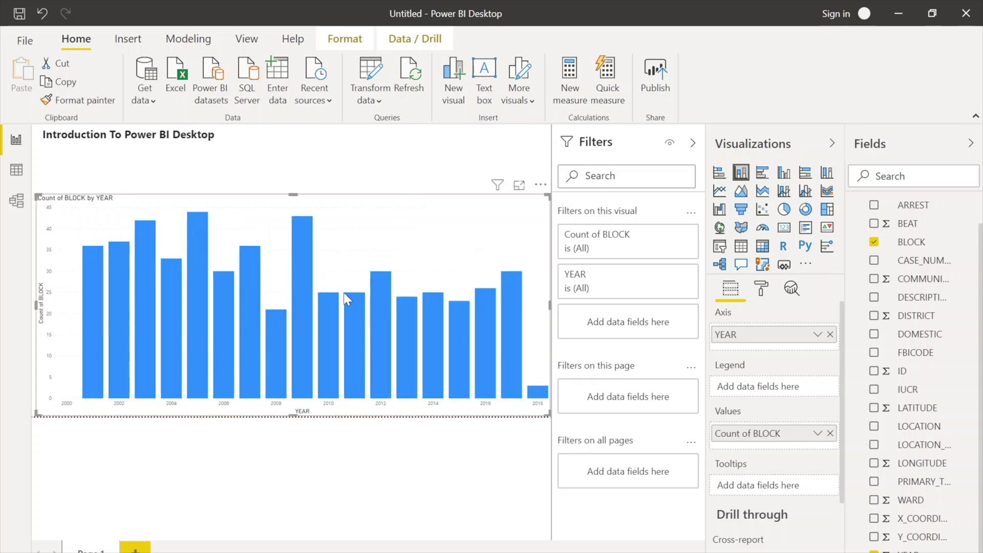
{"action": "left_click", "coordinate": [302, 160]}
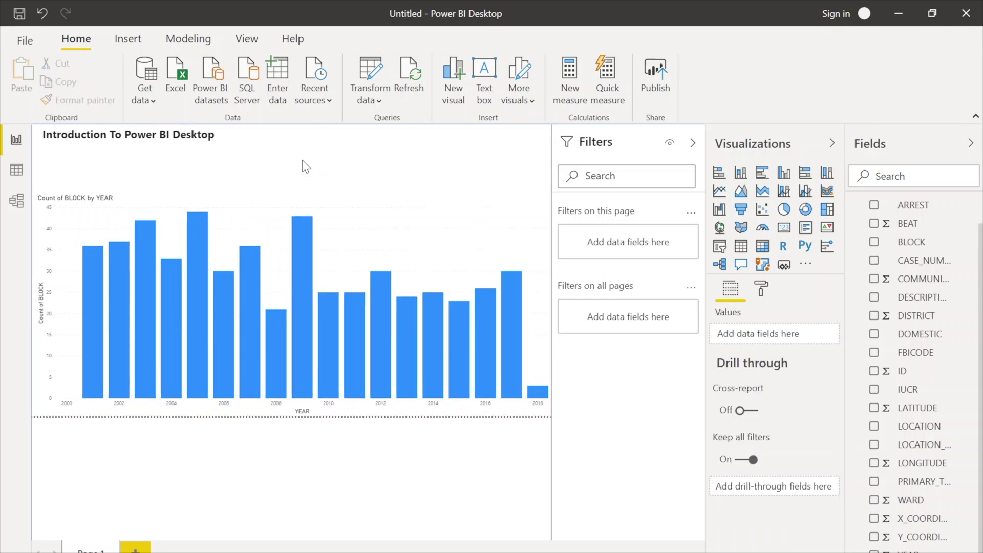